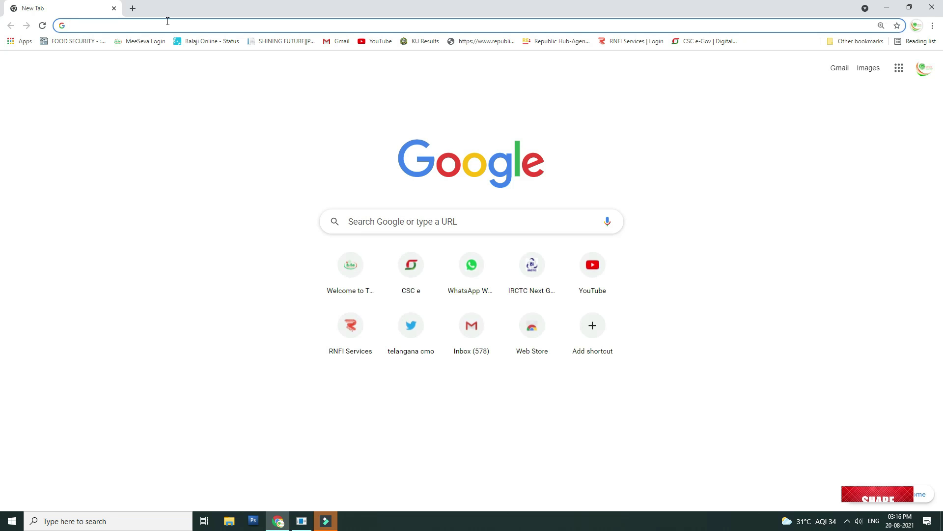
Step: Search Google for 'morpho rd service' and open the rdserviceonline.com result
{"action": "type", "text": "morpho rd service"}
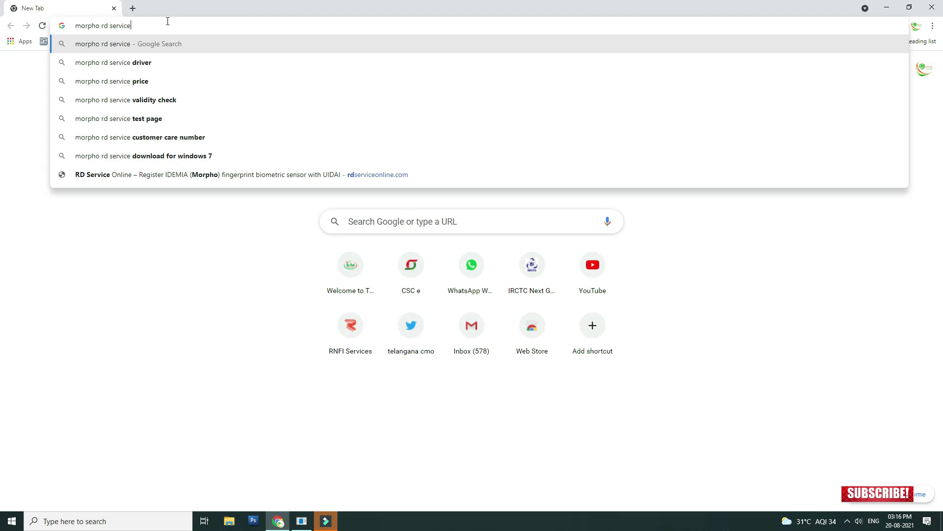
{"action": "key", "text": "Return"}
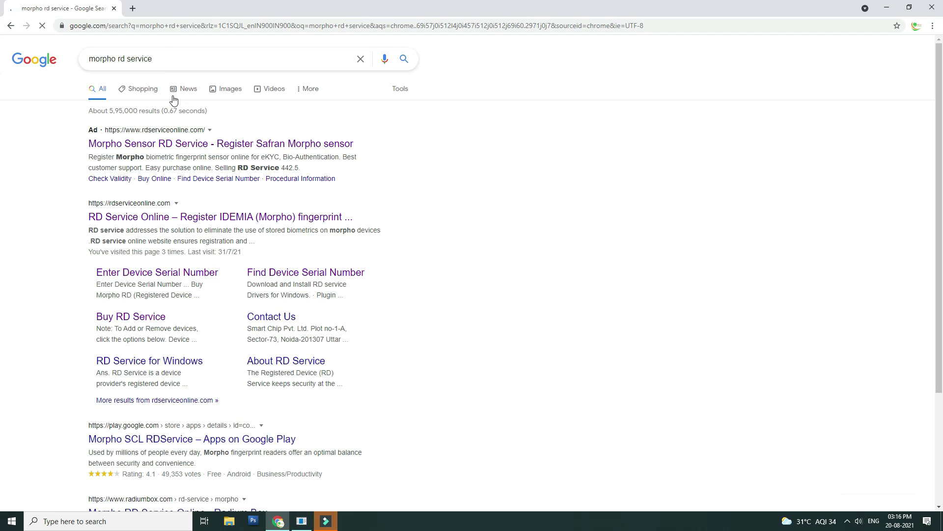
{"action": "left_click", "coordinate": [190, 220]}
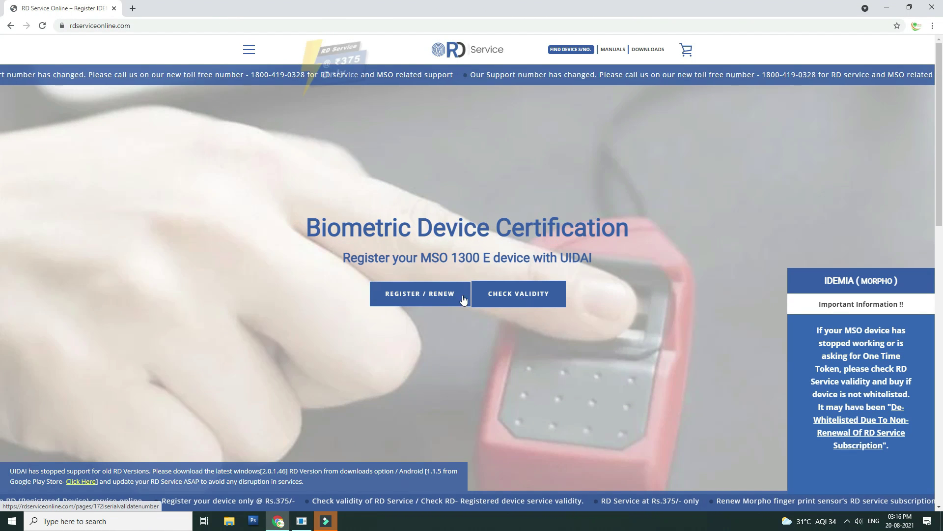
{"action": "left_click", "coordinate": [526, 295]}
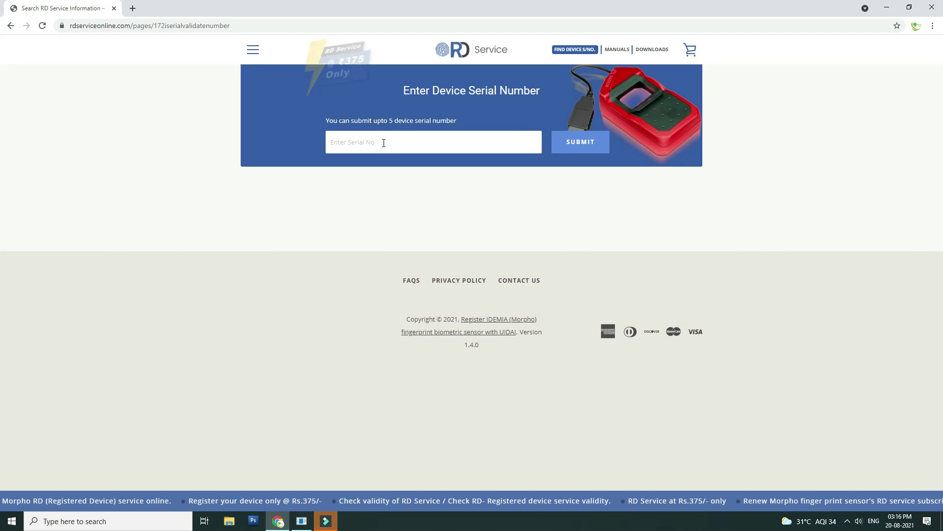
{"action": "left_click", "coordinate": [383, 143]}
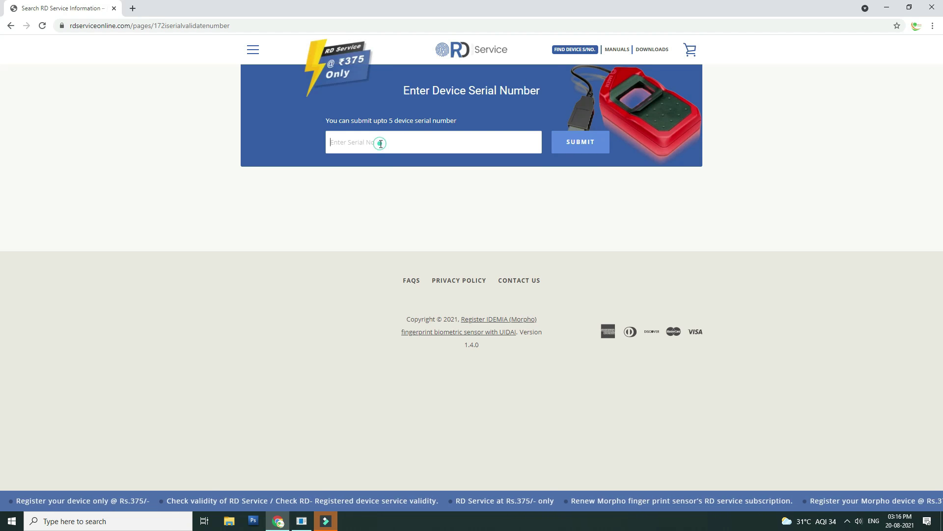
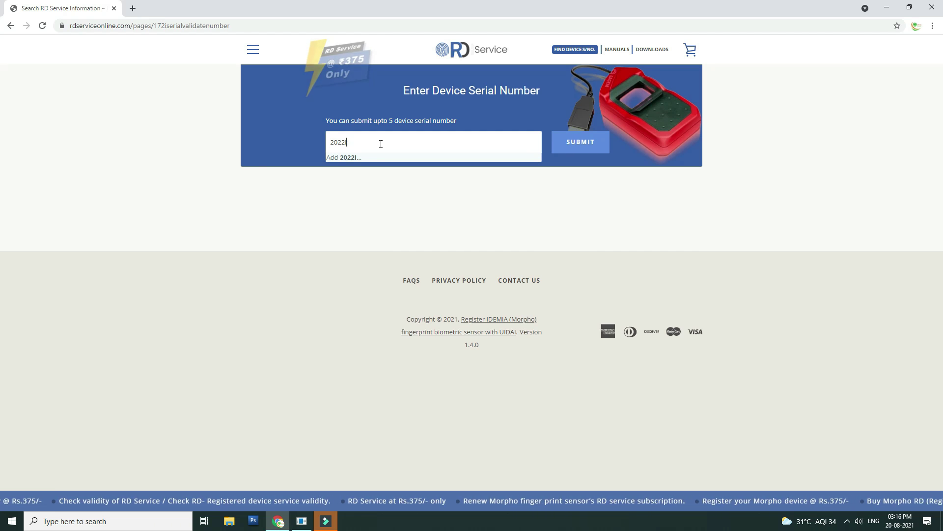
{"action": "left_click", "coordinate": [590, 144]}
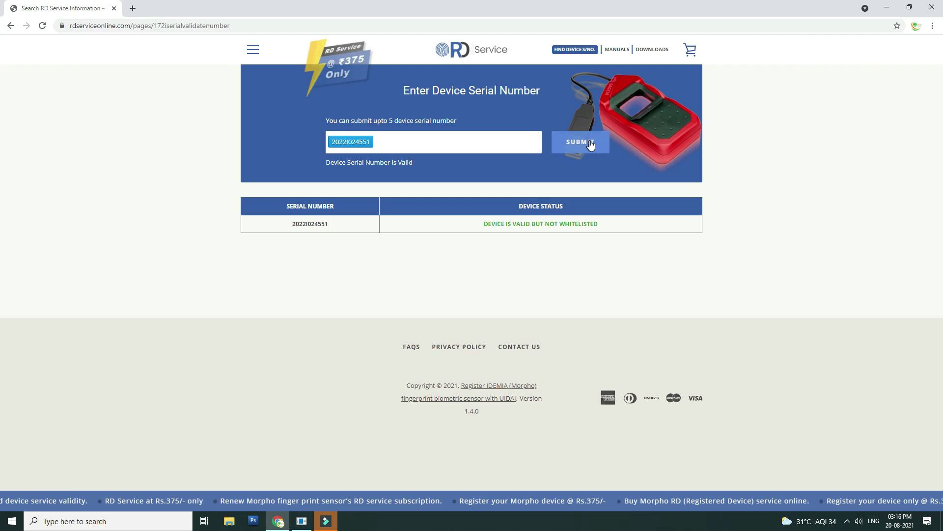
{"action": "left_click_drag", "start_coordinate": [487, 227], "coordinate": [601, 226]}
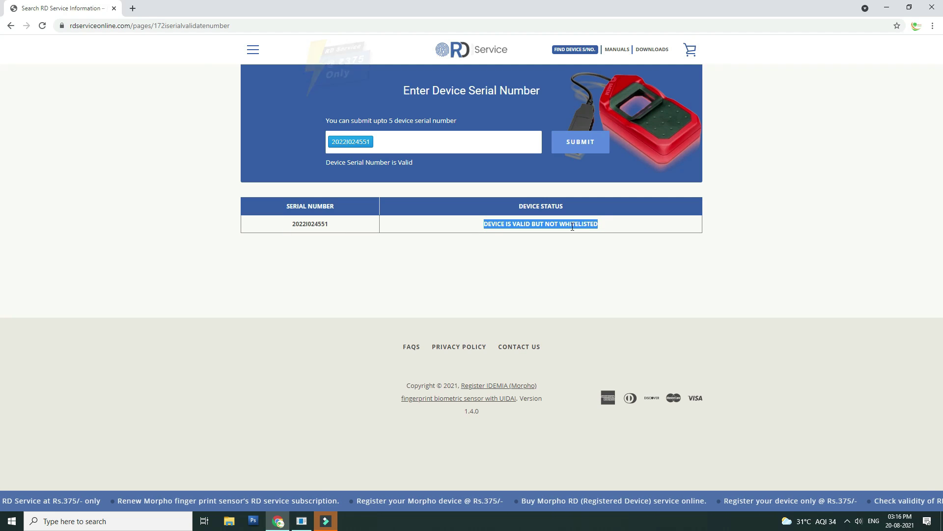
Step: Go from the home page's Register / Renew section to the Buy RD Service page
{"action": "left_click", "coordinate": [346, 65]}
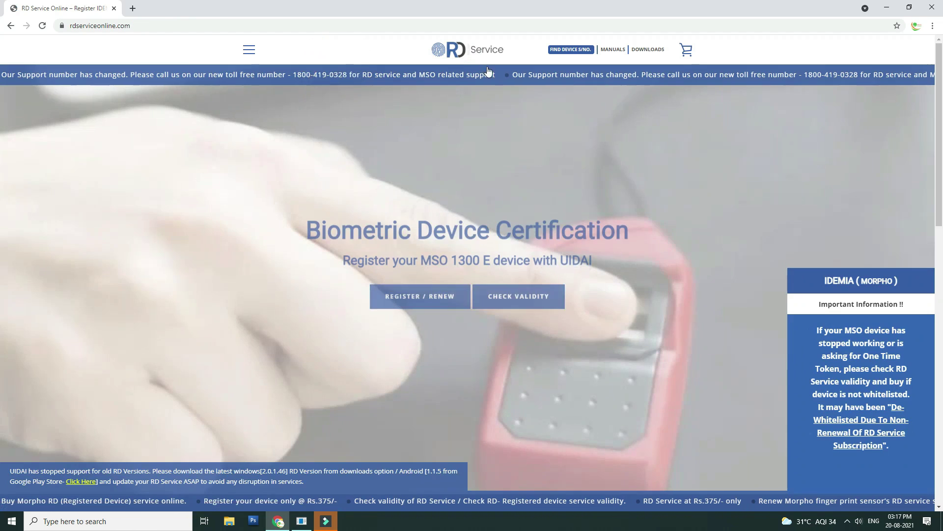
{"action": "left_click", "coordinate": [424, 293]}
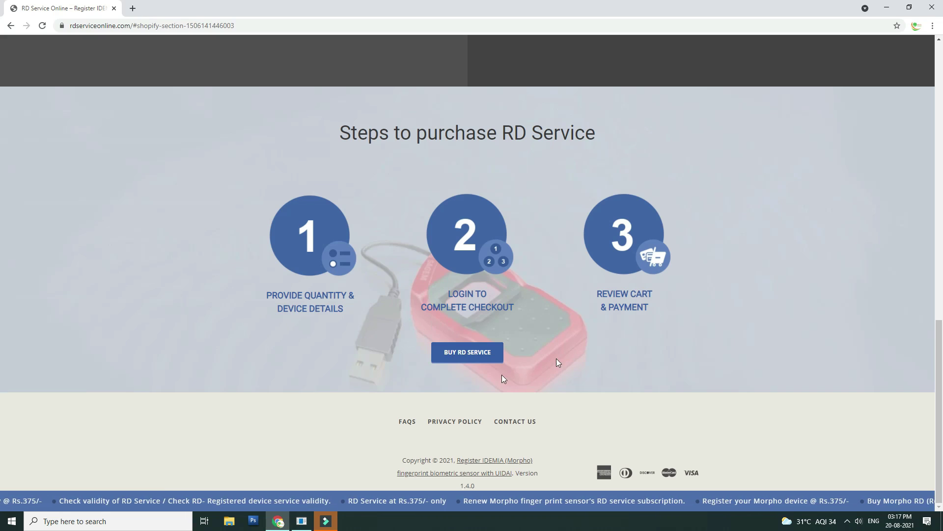
{"action": "left_click", "coordinate": [472, 354]}
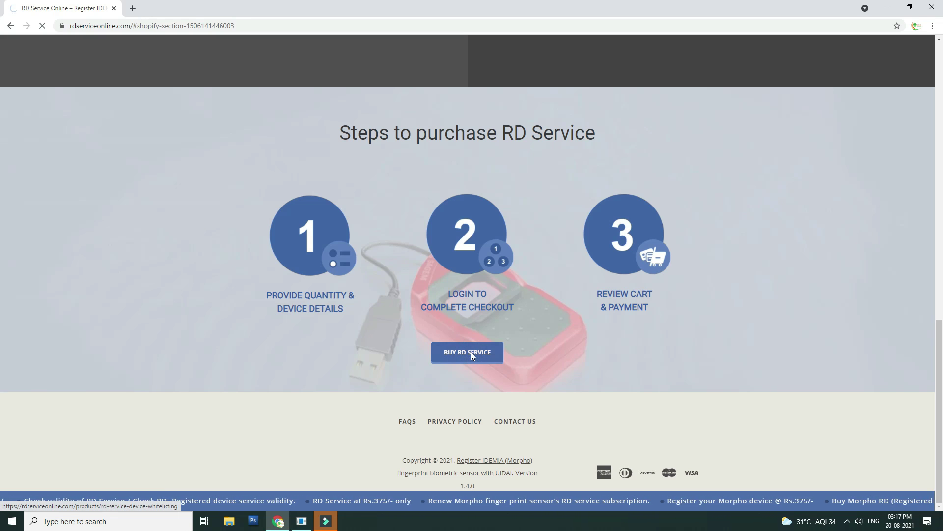
{"action": "left_click", "coordinate": [521, 245]}
{"action": "type", "text": "2022I02455"}
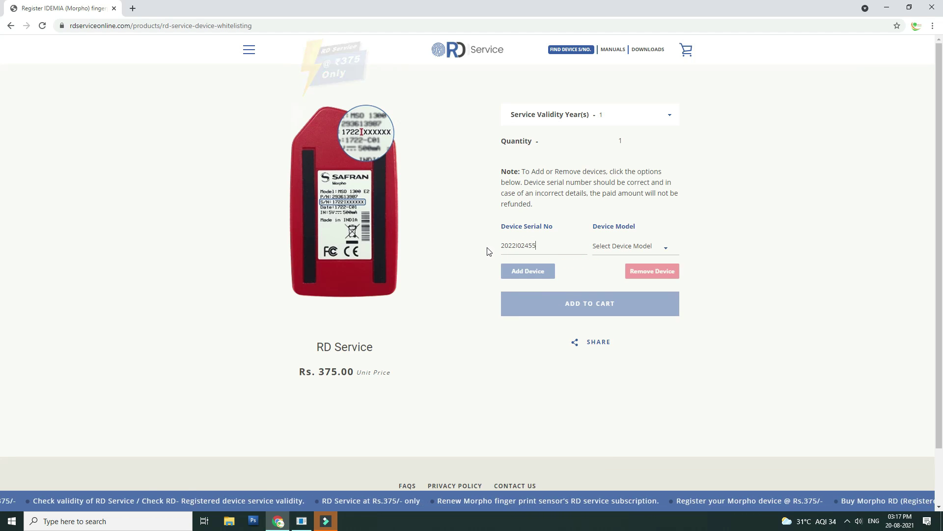
{"action": "type", "text": "1"}
{"action": "left_click", "coordinate": [656, 248]}
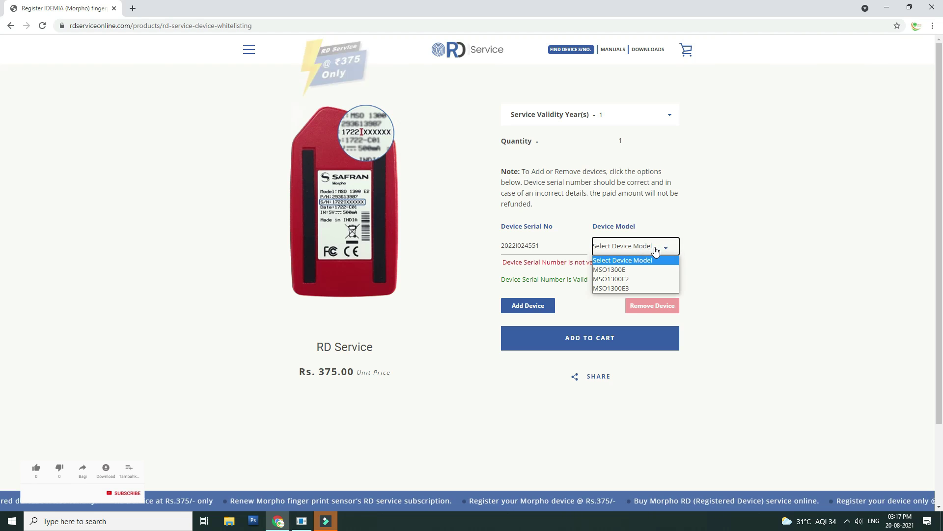
{"action": "left_click", "coordinate": [631, 289]}
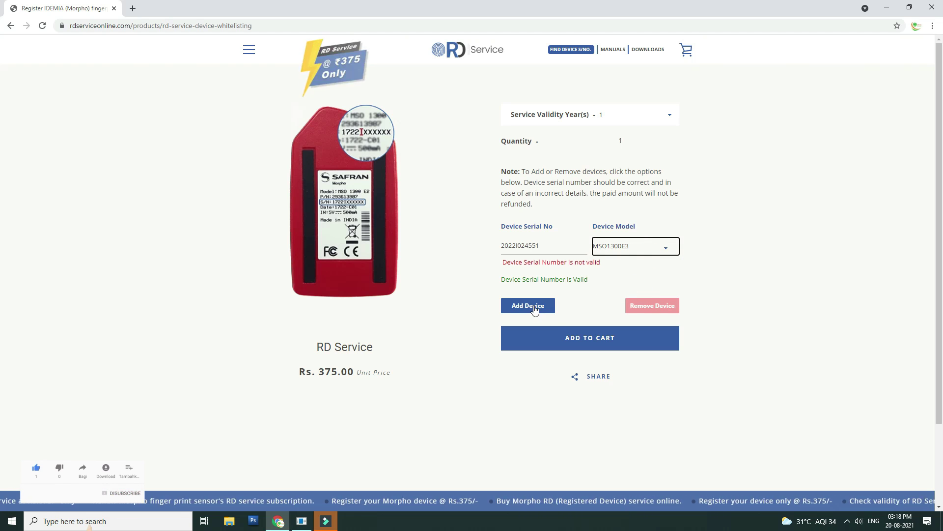
{"action": "left_click", "coordinate": [592, 337]}
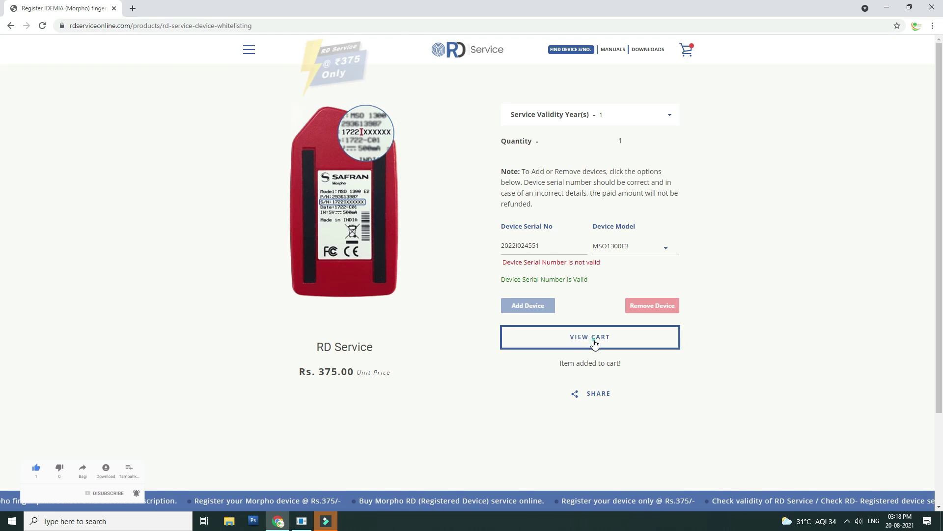
{"action": "left_click", "coordinate": [592, 338]}
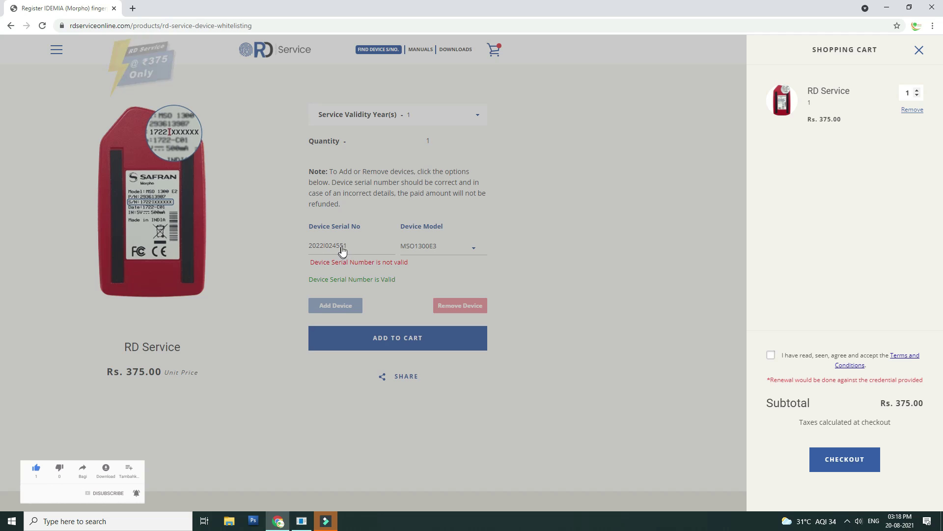
Step: Accept the terms, check out, and sign in with the saved account email and password
{"action": "left_click", "coordinate": [771, 355]}
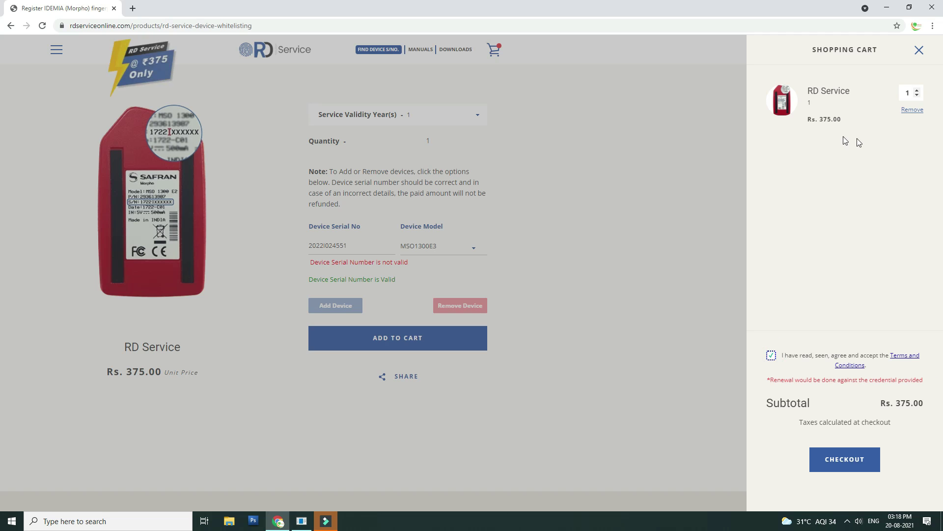
{"action": "left_click", "coordinate": [863, 461]}
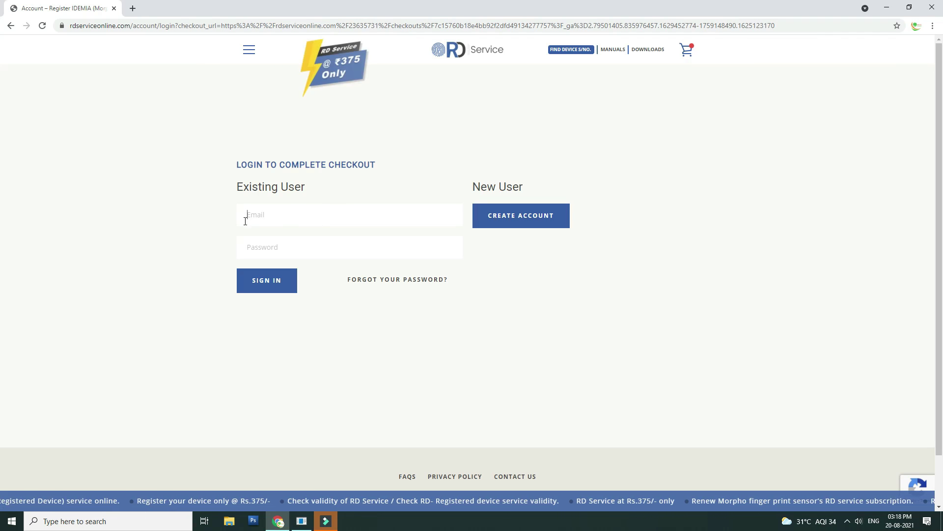
{"action": "left_click", "coordinate": [285, 215]}
{"action": "left_click", "coordinate": [284, 239]}
{"action": "left_click", "coordinate": [288, 255]}
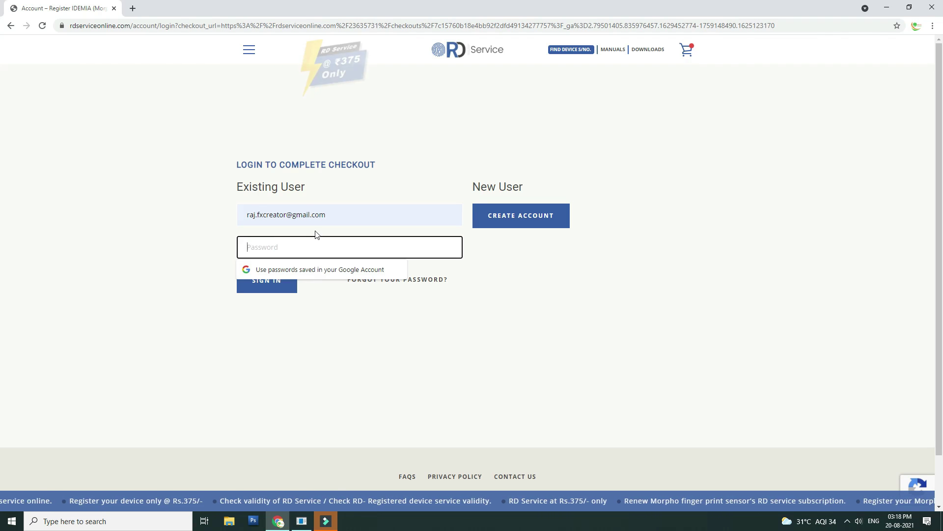
{"action": "type", "text": "***"}
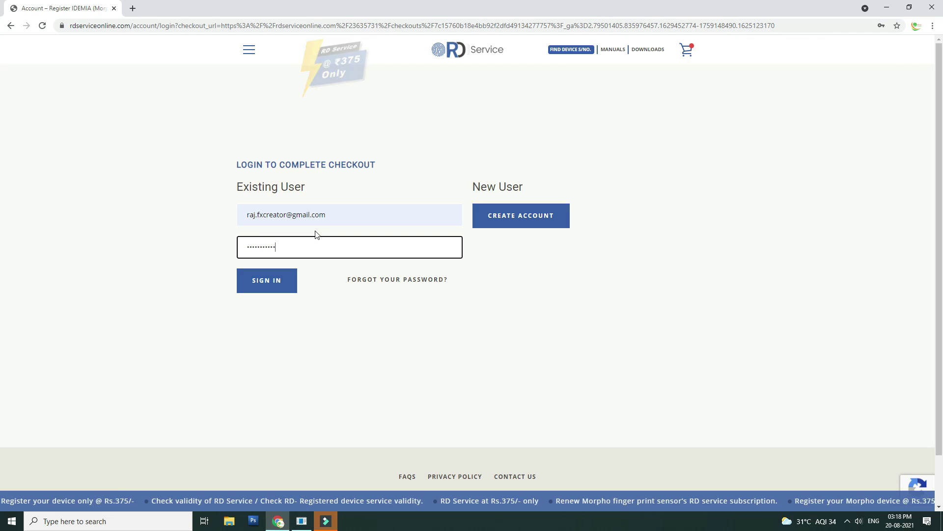
{"action": "left_click", "coordinate": [279, 280]}
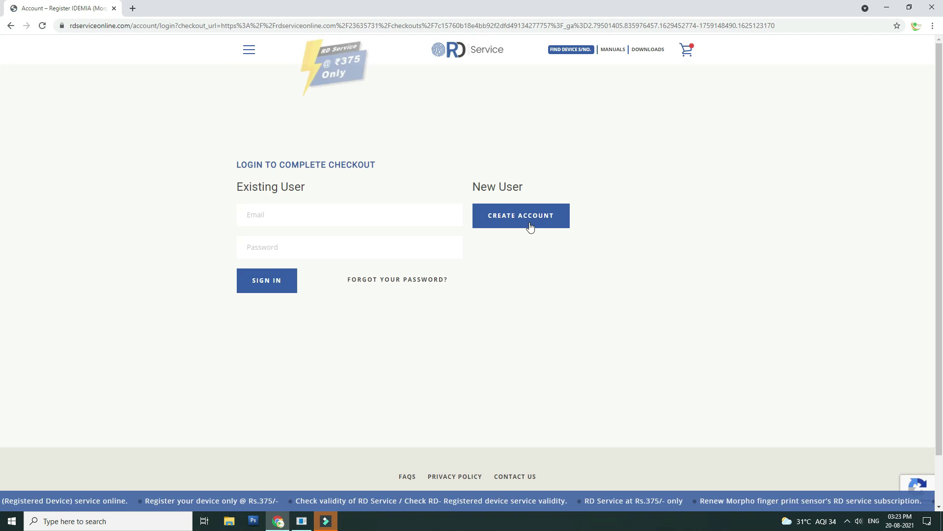
Step: Start a new account with the email address and mobile number, using SMS for the OTP
{"action": "left_click", "coordinate": [525, 221]}
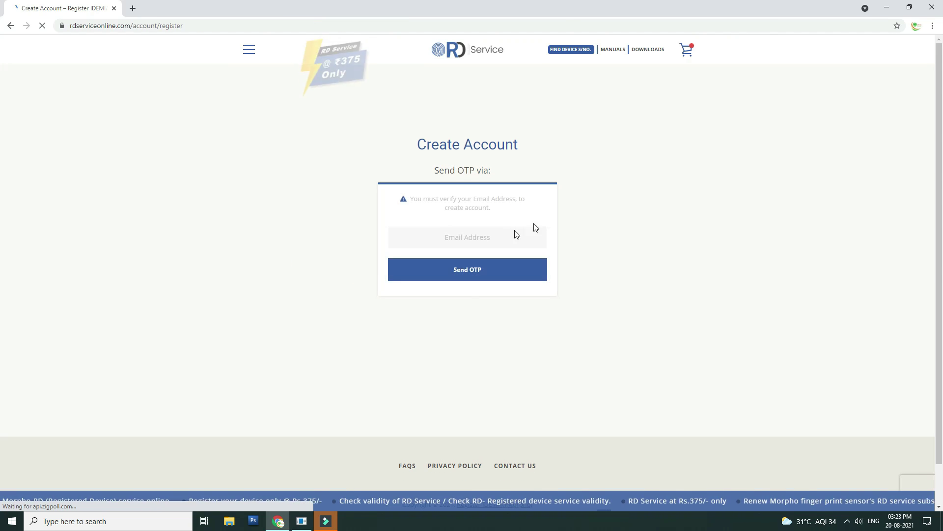
{"action": "left_click", "coordinate": [457, 237]}
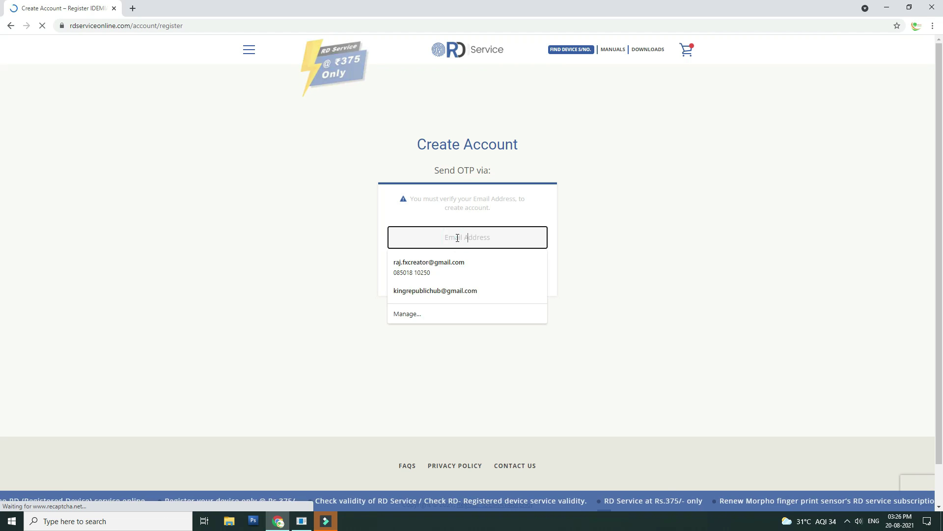
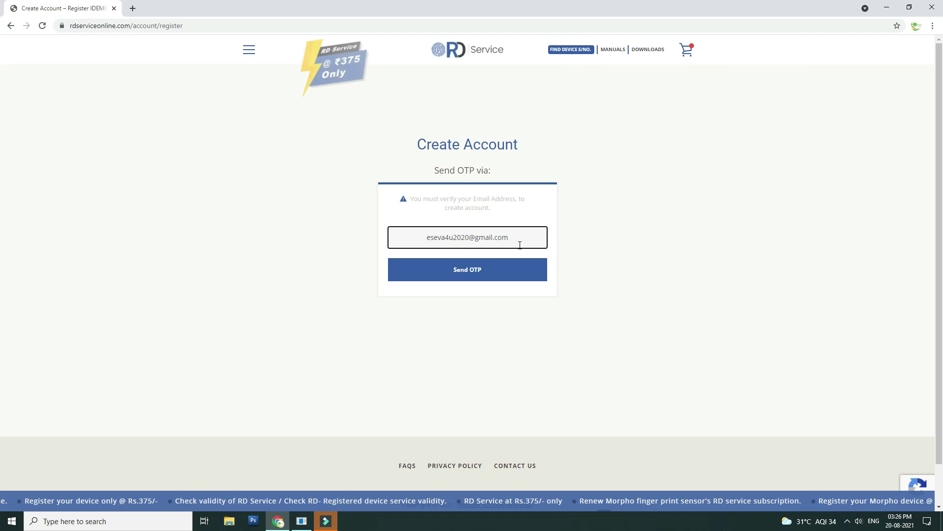
{"action": "left_click", "coordinate": [512, 191]}
{"action": "left_click", "coordinate": [458, 269]}
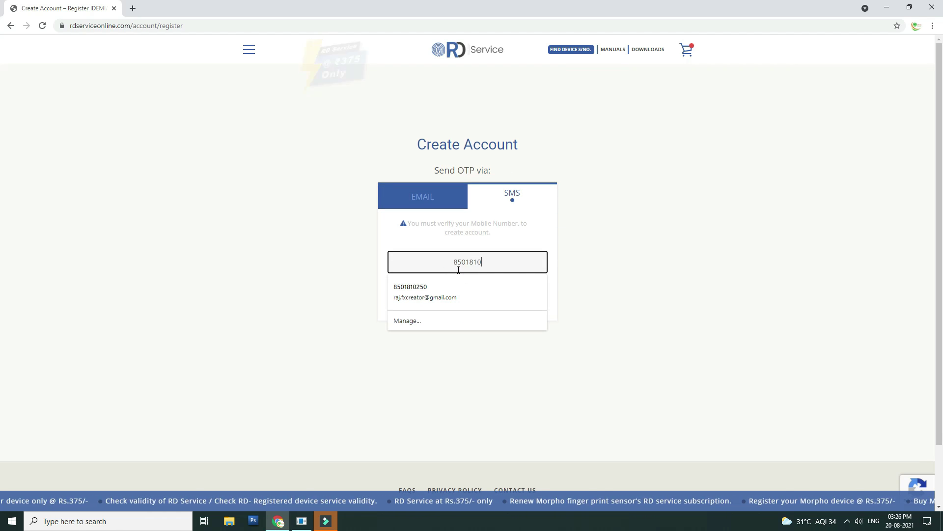
Step: Send the OTP to the mobile number and verify it with the received code
{"action": "left_click", "coordinate": [487, 303]}
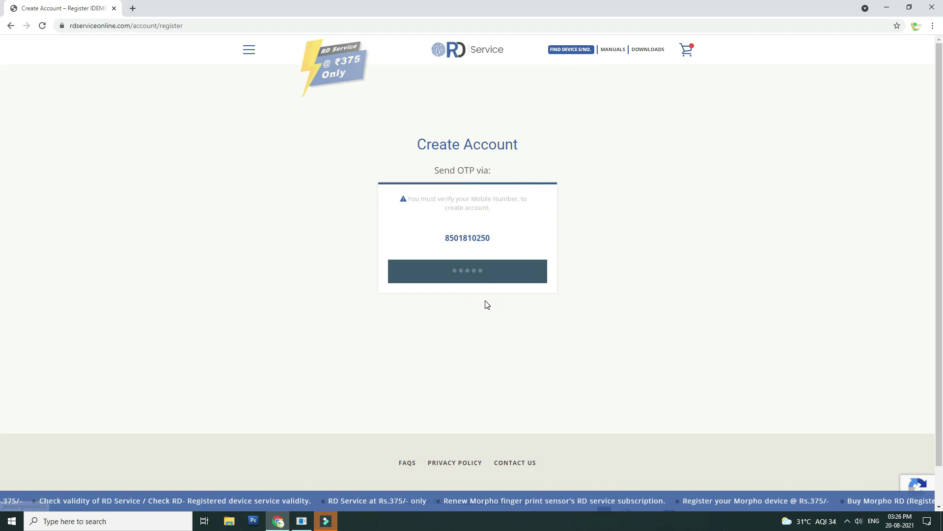
{"action": "left_click", "coordinate": [480, 264]}
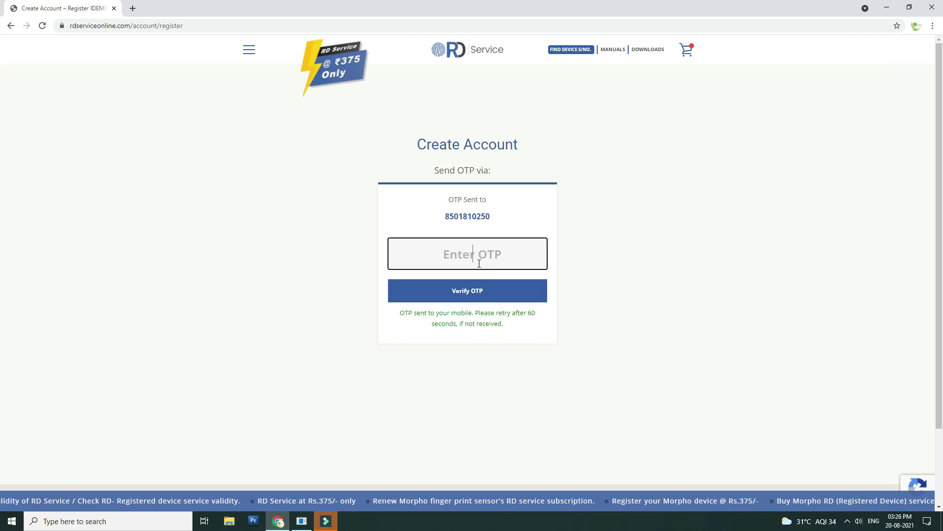
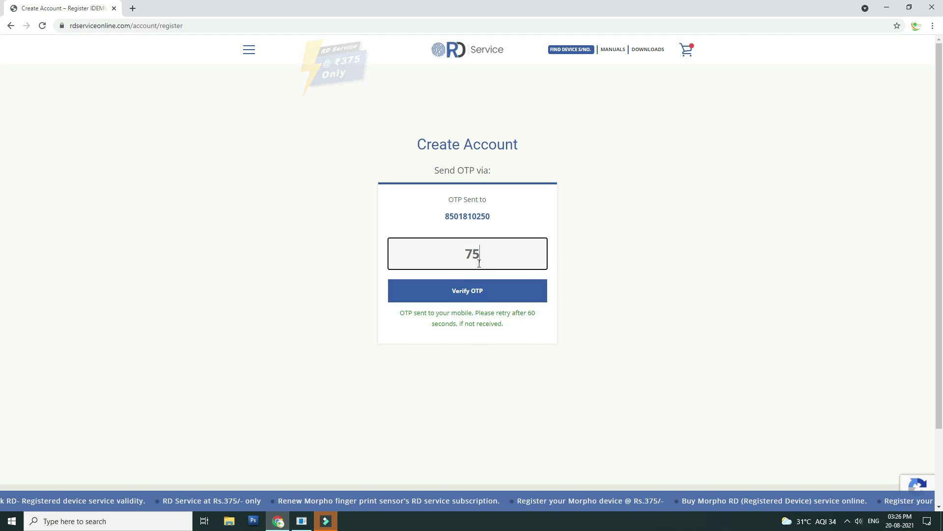
{"action": "left_click", "coordinate": [481, 294]}
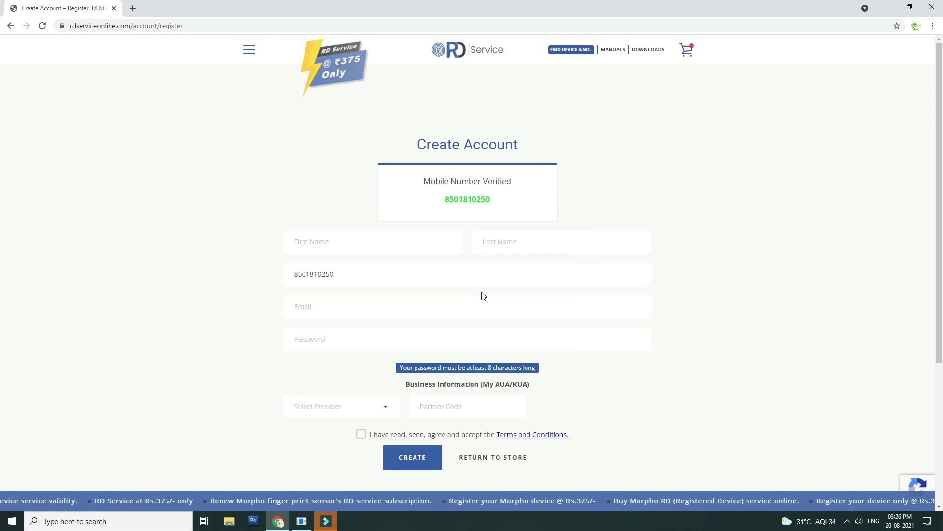
Step: Autofill the name, enter the account password, and accept the terms and conditions
{"action": "left_click", "coordinate": [368, 245]}
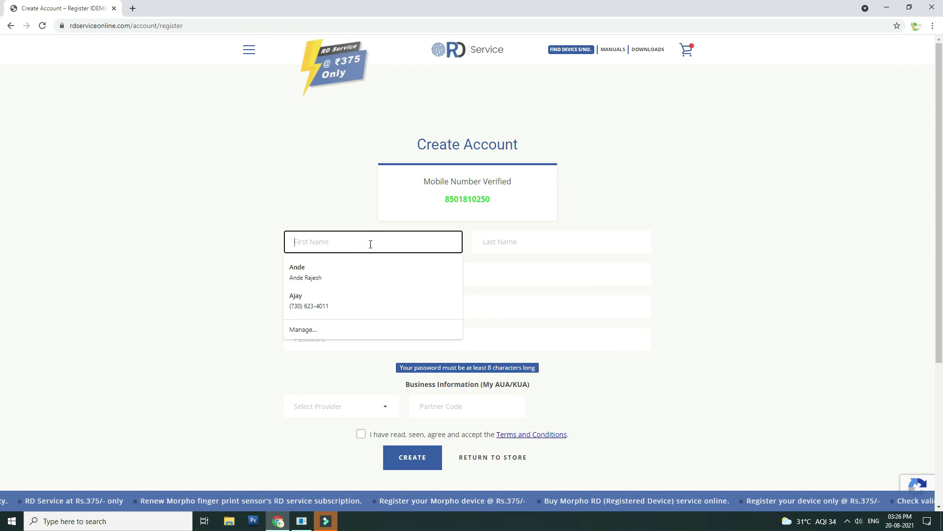
{"action": "left_click", "coordinate": [358, 270]}
{"action": "left_click", "coordinate": [368, 309]}
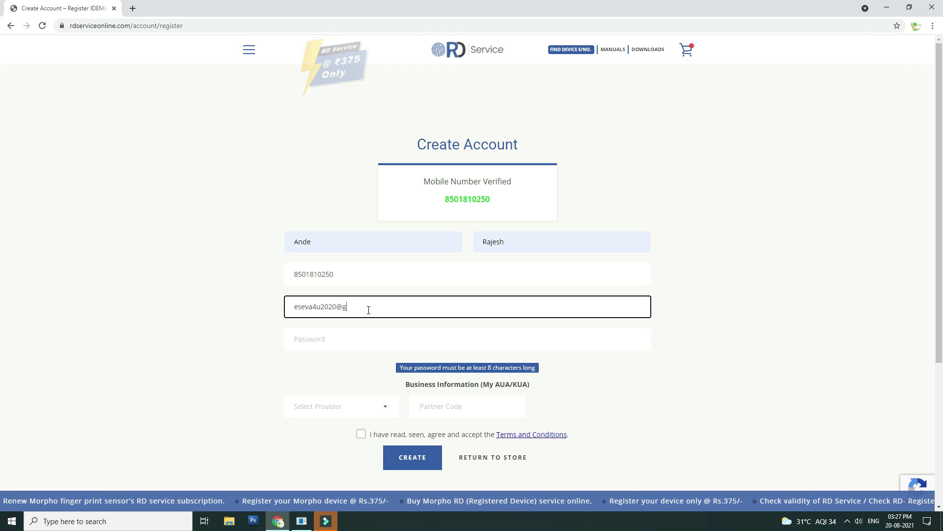
{"action": "left_click", "coordinate": [360, 334]}
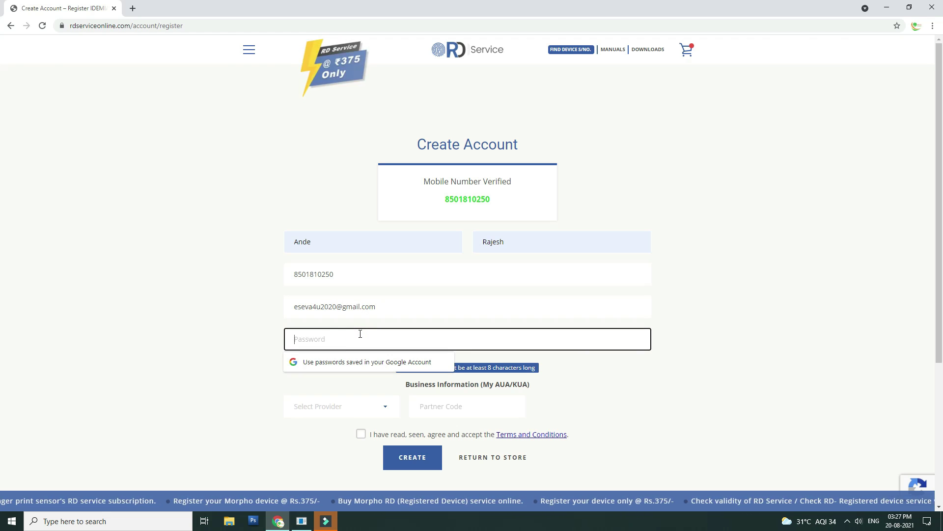
{"action": "type", "text": "••"}
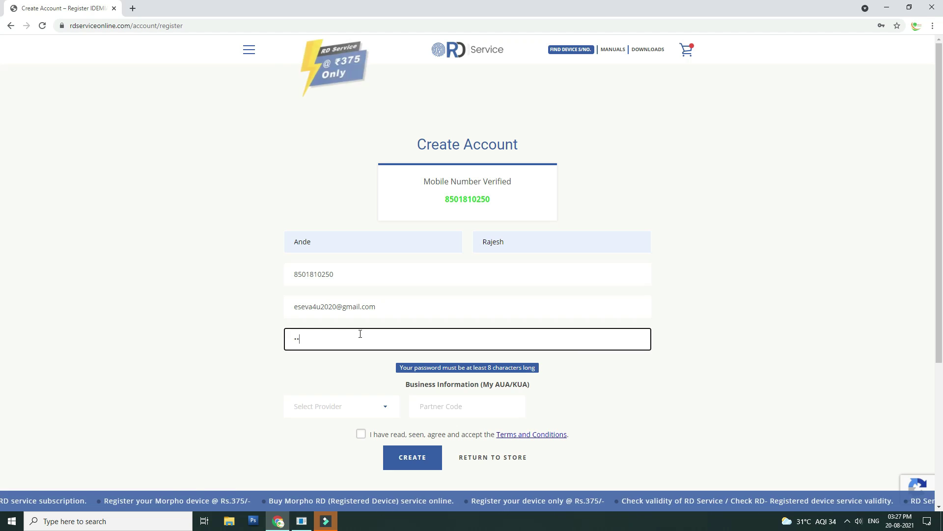
{"action": "type", "text": "••••••"}
{"action": "key", "text": "Tab"}
{"action": "left_click", "coordinate": [375, 435]}
{"action": "left_click", "coordinate": [418, 462]}
Step: Choose CSC e-governance as the provider and enter the partner code
{"action": "left_click", "coordinate": [383, 411]}
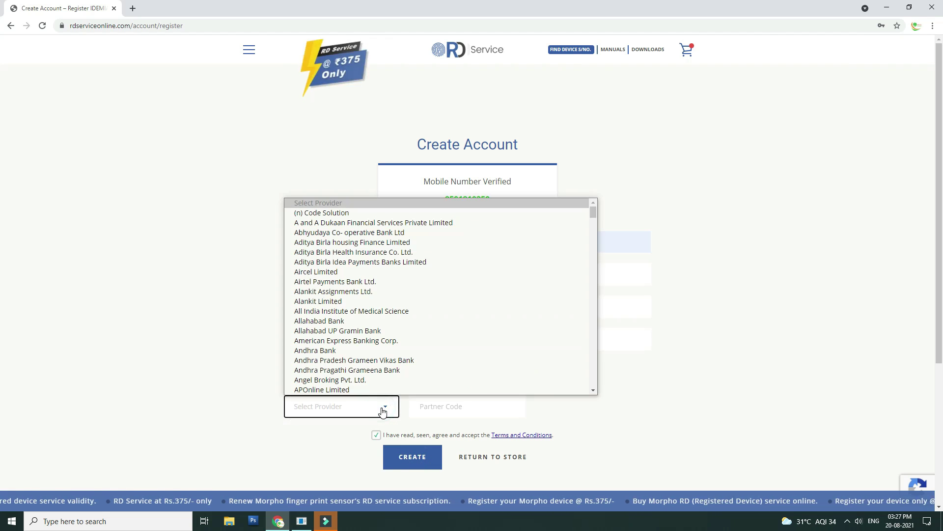
{"action": "type", "text": "csc"}
{"action": "key", "text": "Return"}
{"action": "left_click", "coordinate": [453, 412]}
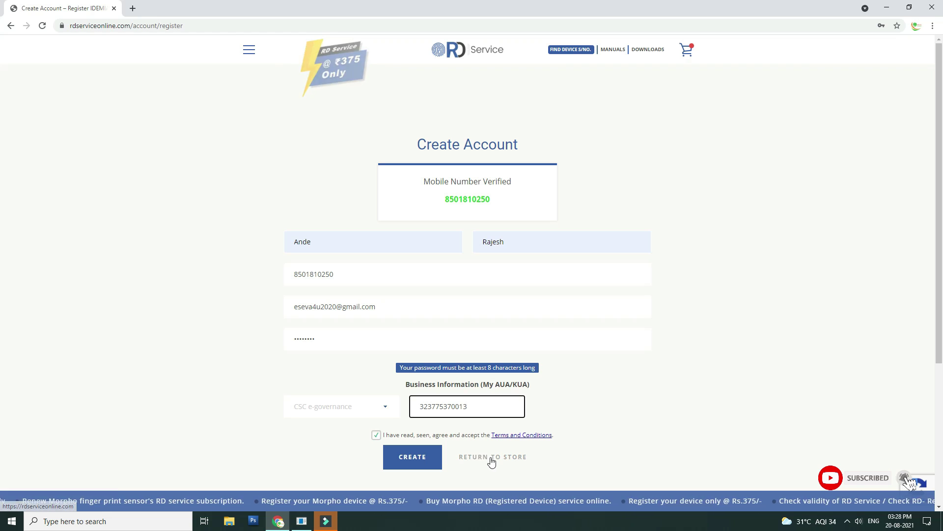
Step: Create the account, autofill the billing address from saved details, and continue to payment
{"action": "left_click", "coordinate": [406, 460]}
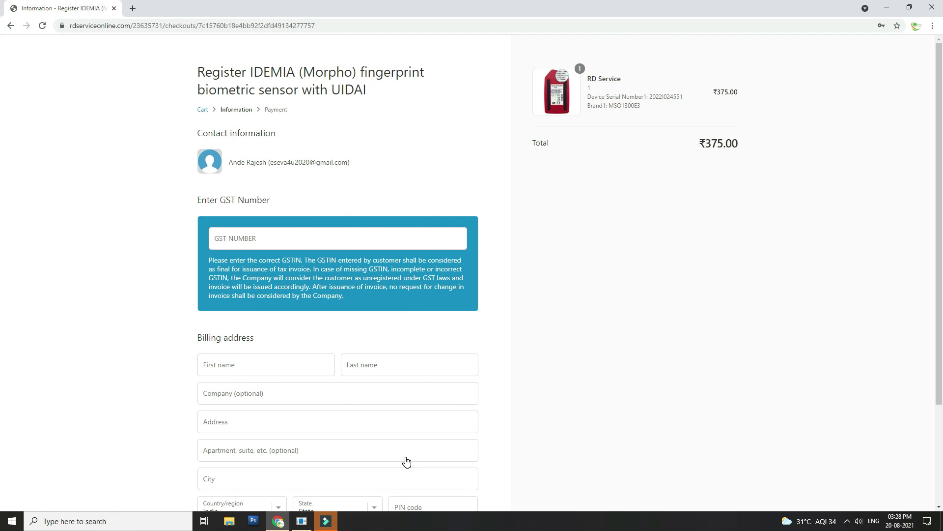
{"action": "scroll", "coordinate": [320, 255], "scroll_direction": "down", "scroll_amount": 3}
{"action": "left_click", "coordinate": [256, 232]}
{"action": "left_click", "coordinate": [246, 265]}
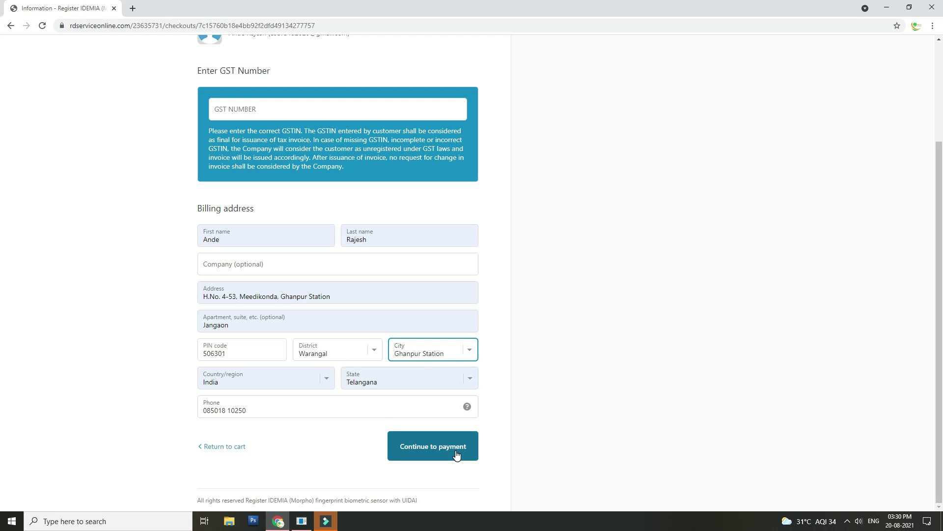
{"action": "left_click", "coordinate": [457, 454]}
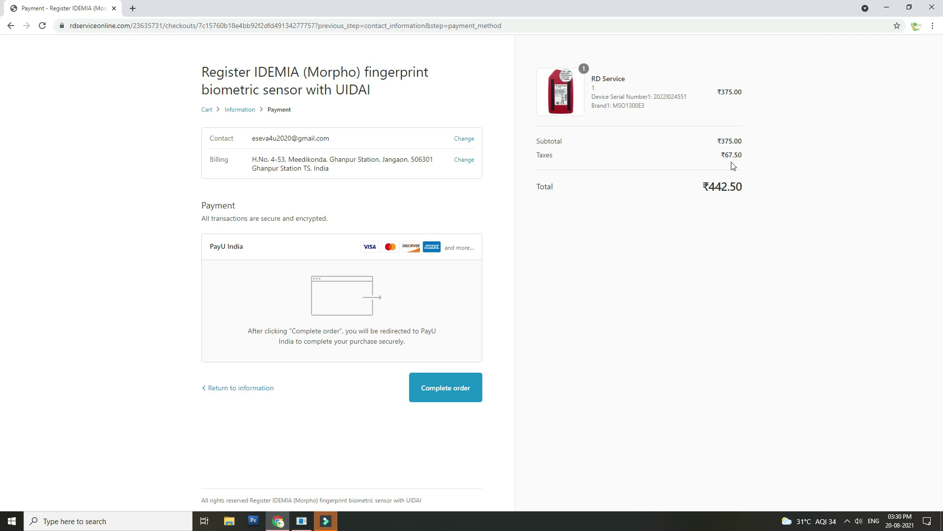
Step: Complete the ₹442.50 order to proceed to PayU
{"action": "left_click", "coordinate": [452, 387]}
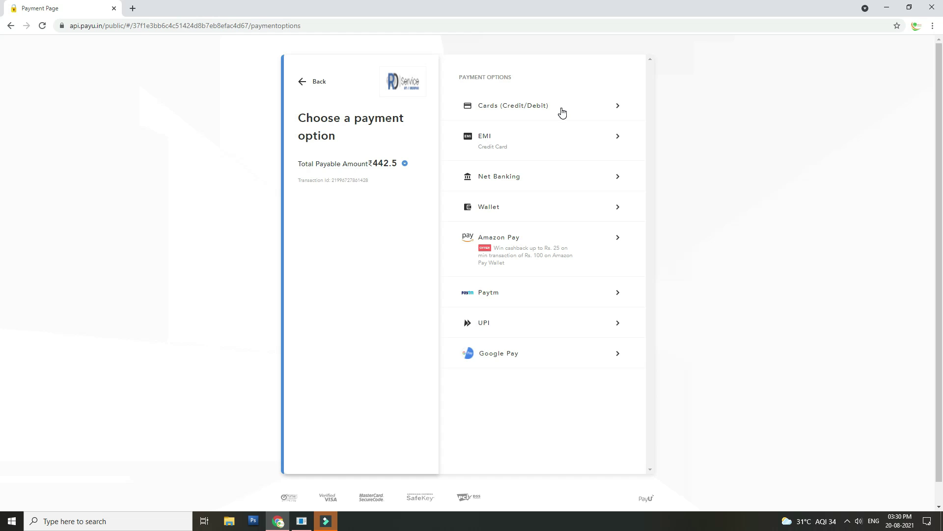
Step: Pay ₹442.5 by credit/debit card, entering the card details and the bank verification password
{"action": "left_click", "coordinate": [563, 113]}
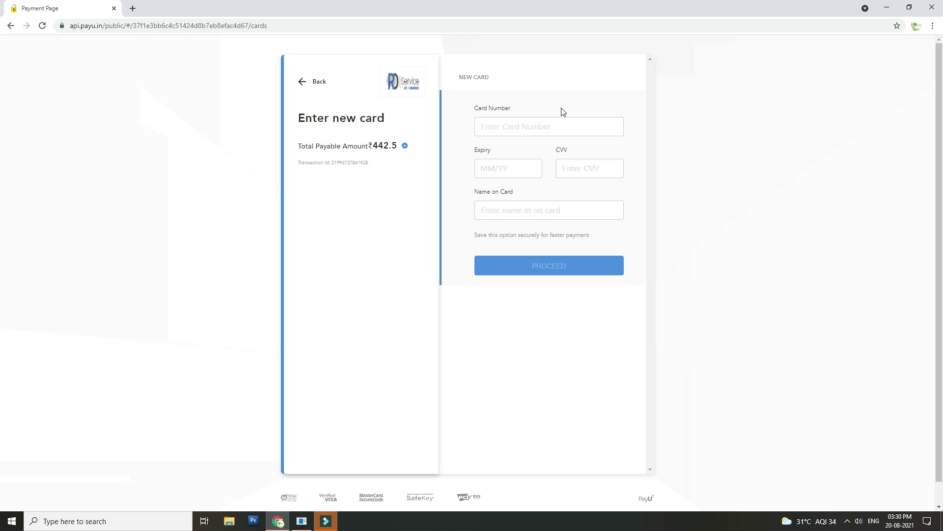
{"action": "left_click", "coordinate": [529, 127]}
{"action": "type", "text": "[REDACTED CARD NUMBER][REDACTED EXPIRY][REDACTED CVV]"}
{"action": "left_click", "coordinate": [539, 210]}
{"action": "left_click", "coordinate": [526, 269]}
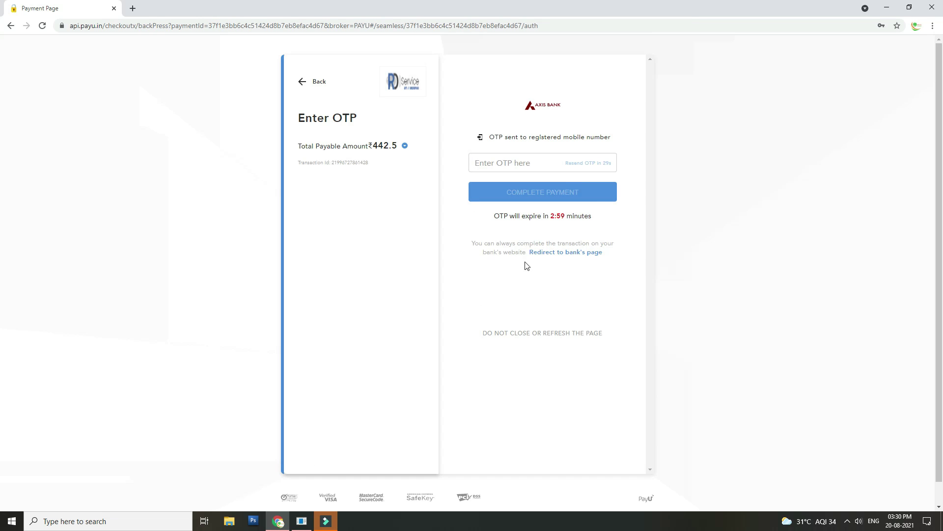
{"action": "type", "text": "[REDACTED PASSWORD]"}
{"action": "left_click", "coordinate": [480, 247]}
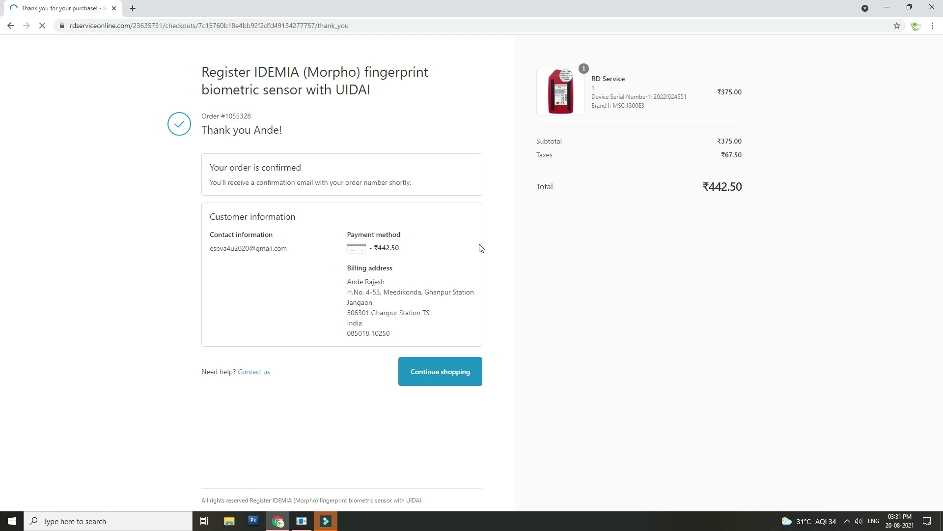
{"action": "left_click", "coordinate": [458, 378]}
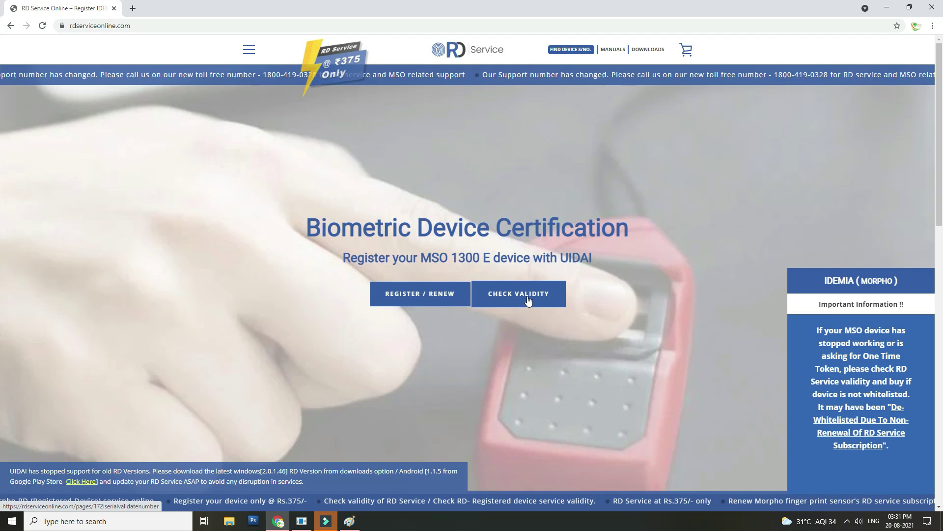
{"action": "left_click", "coordinate": [528, 299]}
{"action": "left_click", "coordinate": [363, 141]}
{"action": "type", "text": "2022I0"}
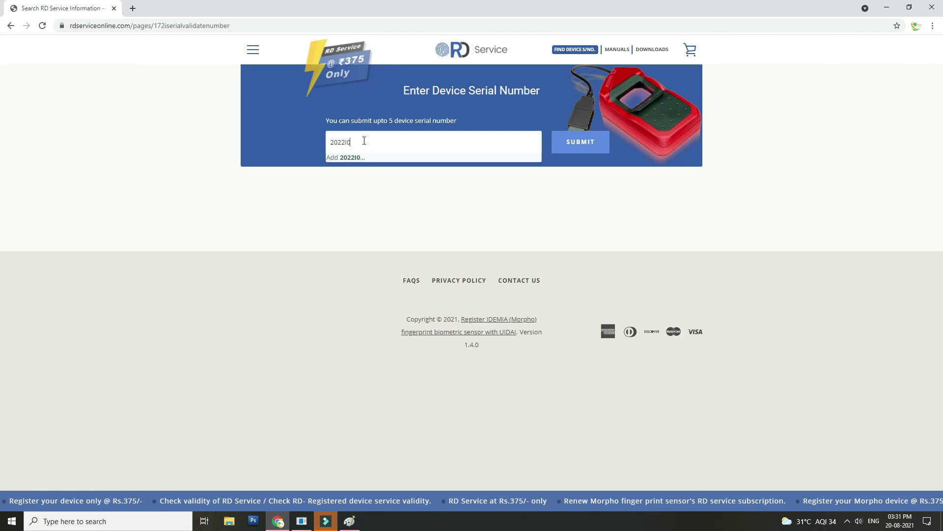
{"action": "type", "text": "24551"}
{"action": "key", "text": "Return"}
{"action": "left_click", "coordinate": [586, 146]}
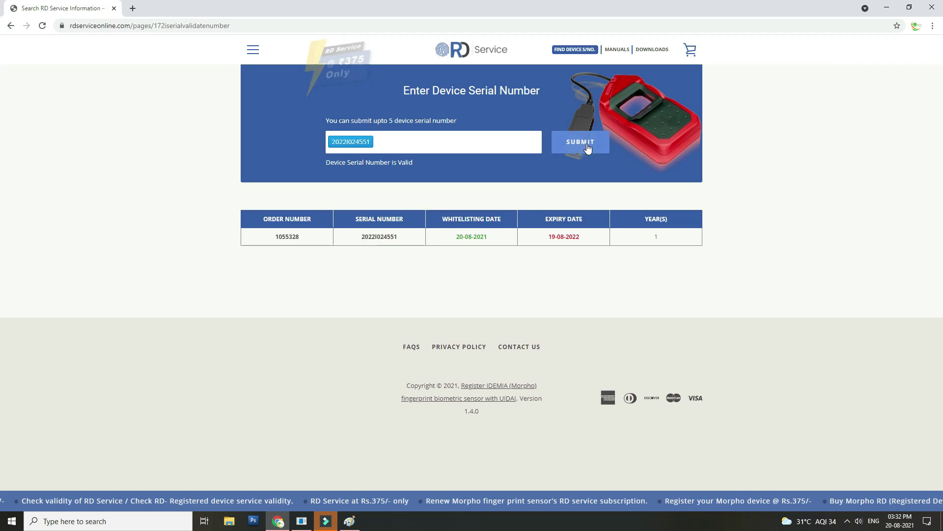
Step: Highlight the already-whitelisted status, order and serial numbers, dates 20-08-2021 to 19-08-2022, and 1-year validity
{"action": "left_click_drag", "start_coordinate": [497, 224], "coordinate": [588, 230]}
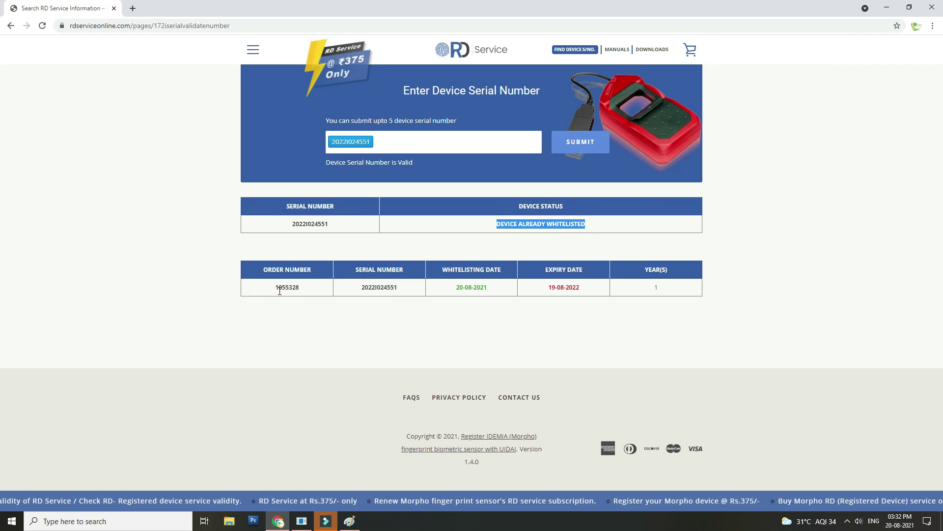
{"action": "left_click_drag", "start_coordinate": [276, 290], "coordinate": [299, 290]}
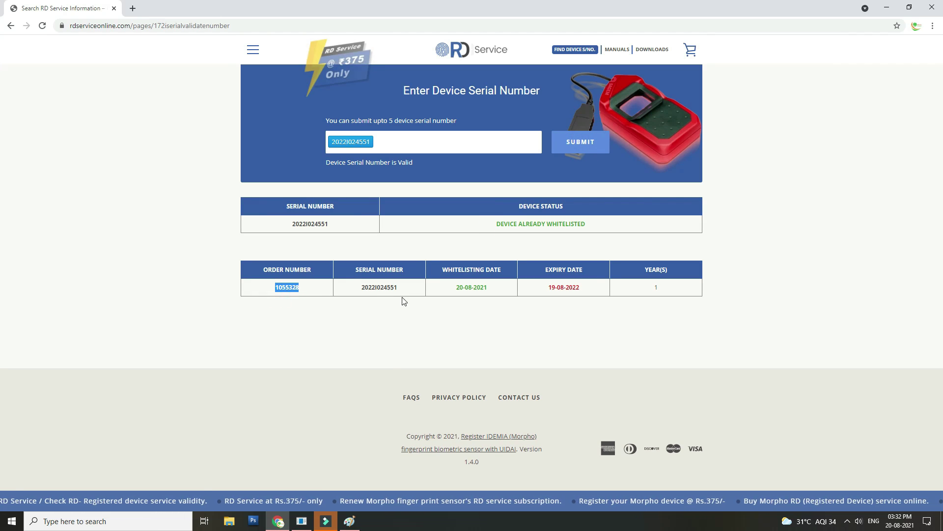
{"action": "left_click_drag", "start_coordinate": [363, 290], "coordinate": [398, 289]}
{"action": "left_click", "coordinate": [446, 268]}
{"action": "left_click_drag", "start_coordinate": [456, 290], "coordinate": [589, 294]}
{"action": "left_click", "coordinate": [648, 270]}
{"action": "left_click_drag", "start_coordinate": [654, 286], "coordinate": [663, 290]}
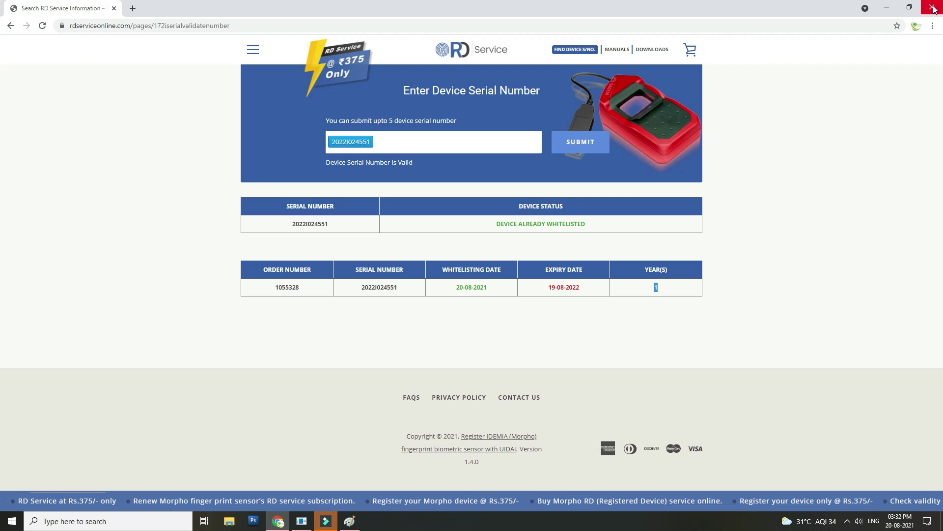
Step: Confirm the MorphoRDServiceL0Soft token prompt and acknowledge the 'Device has been Registered Successfully' result
{"action": "left_click", "coordinate": [302, 522]}
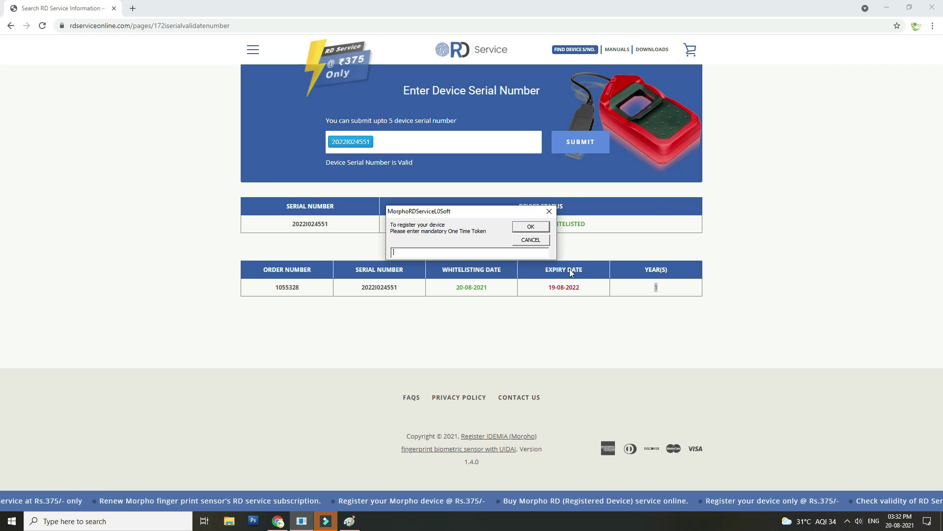
{"action": "left_click", "coordinate": [539, 229]}
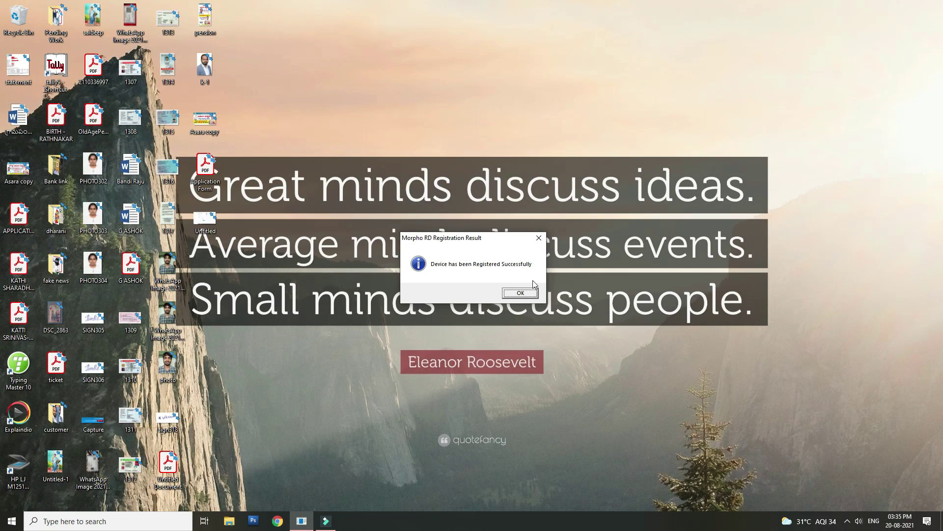
{"action": "left_click", "coordinate": [477, 238]}
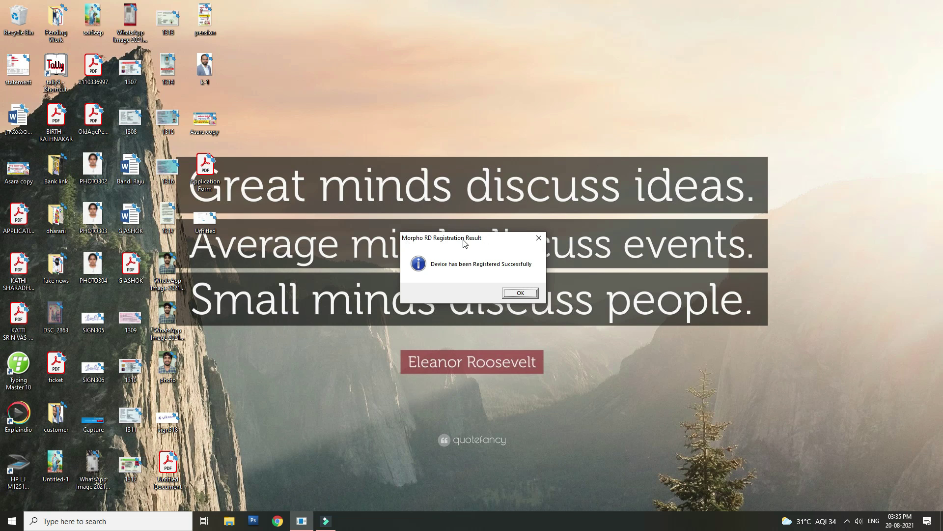